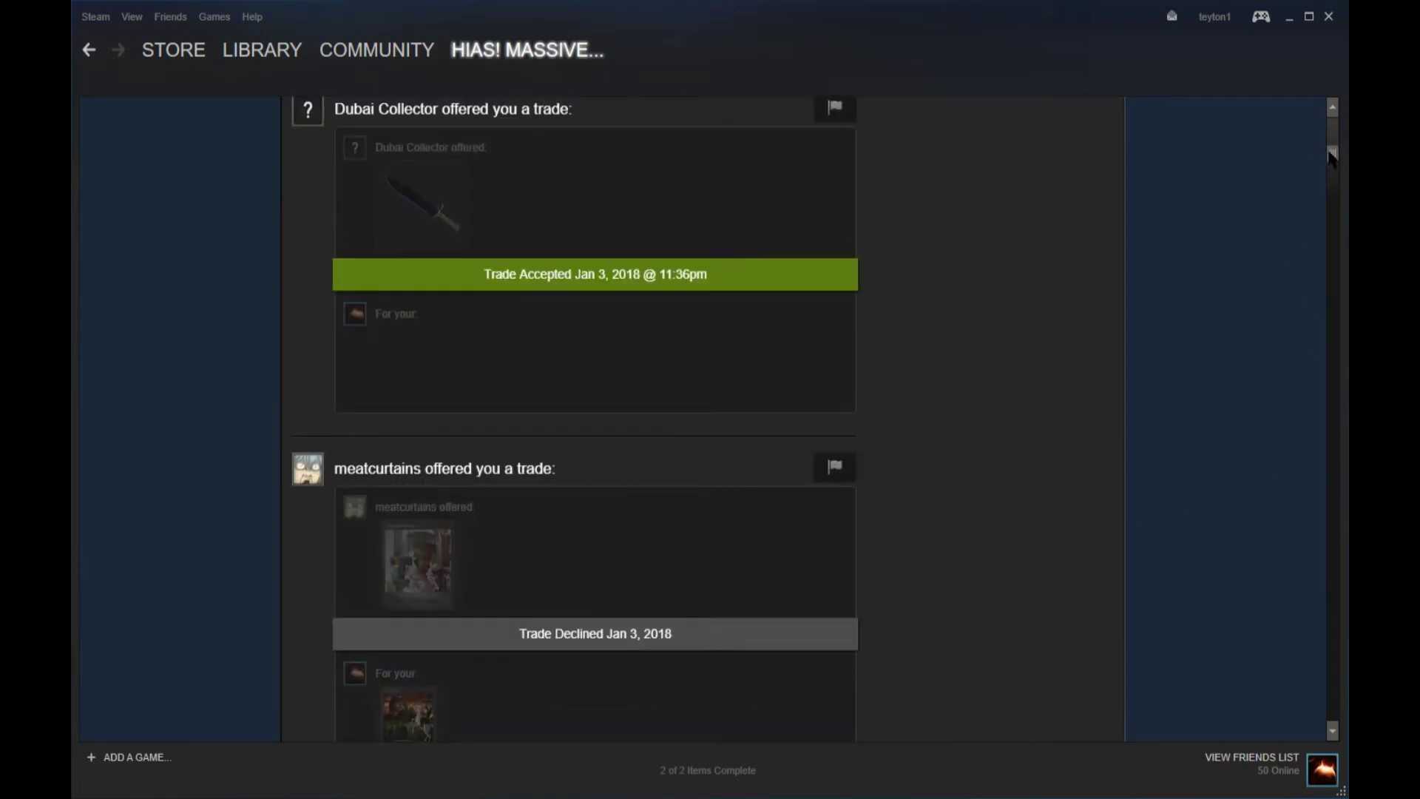
scroll(1330, 156, "up", 1)
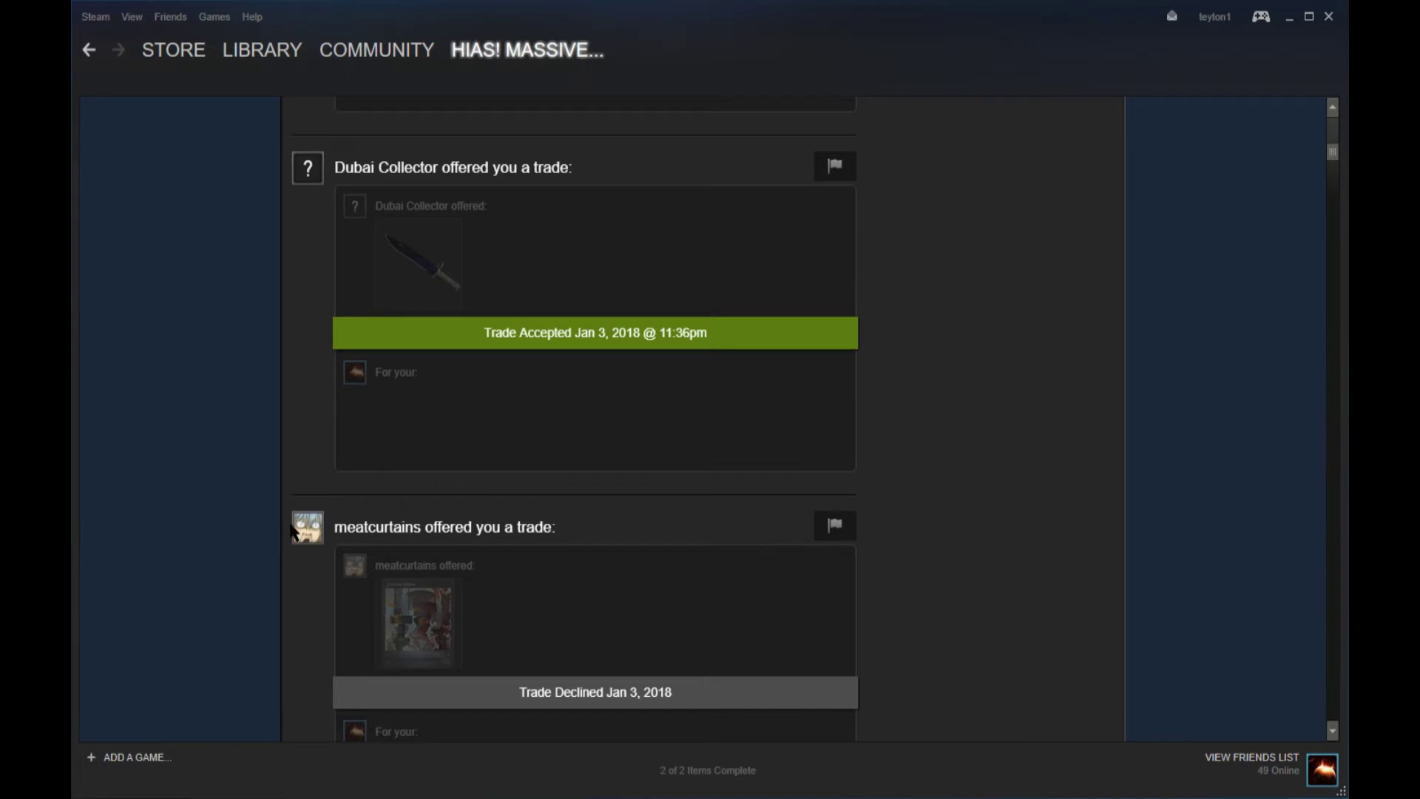
scroll(344, 552, "down", 3)
scroll(417, 330, "down", 1)
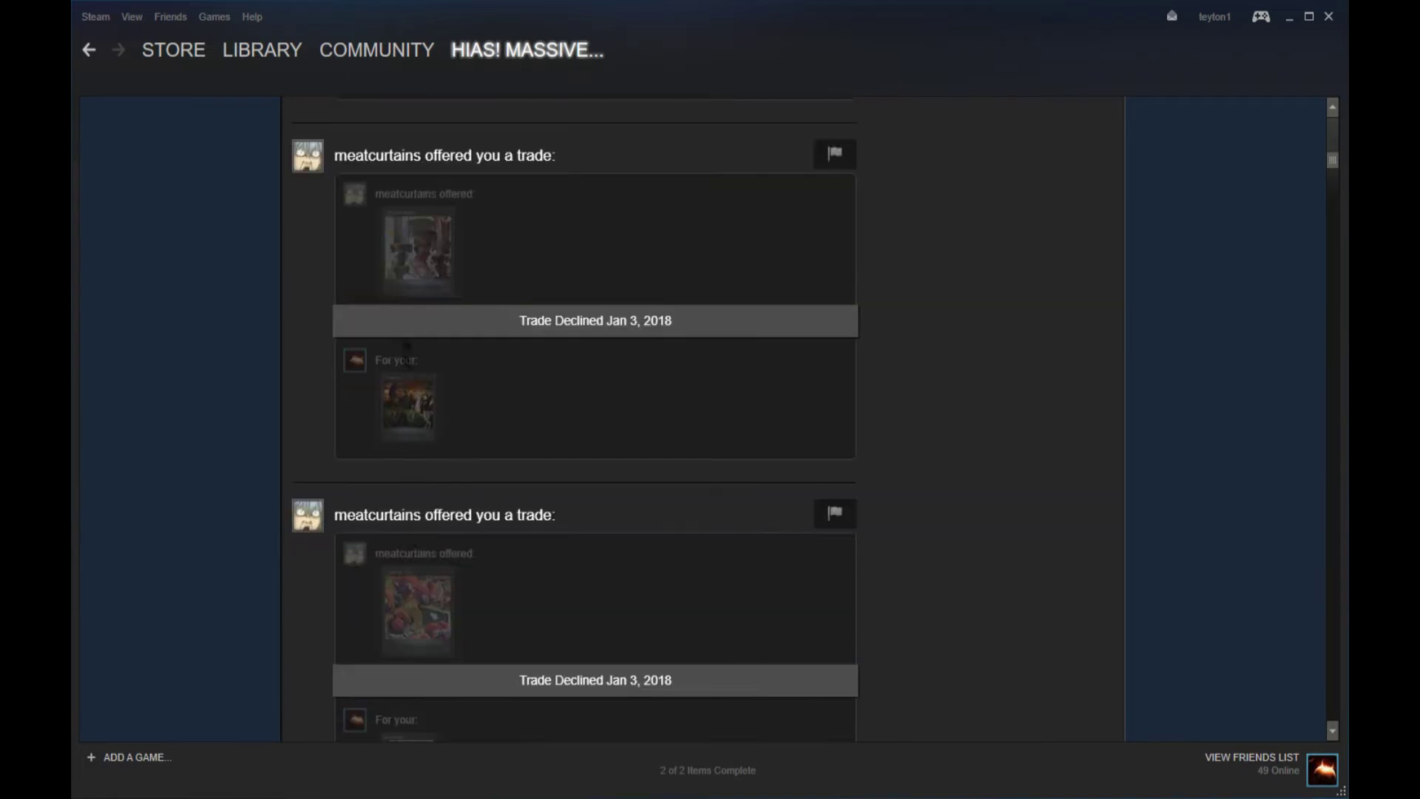
scroll(391, 532, "down", 3)
scroll(973, 453, "down", 2)
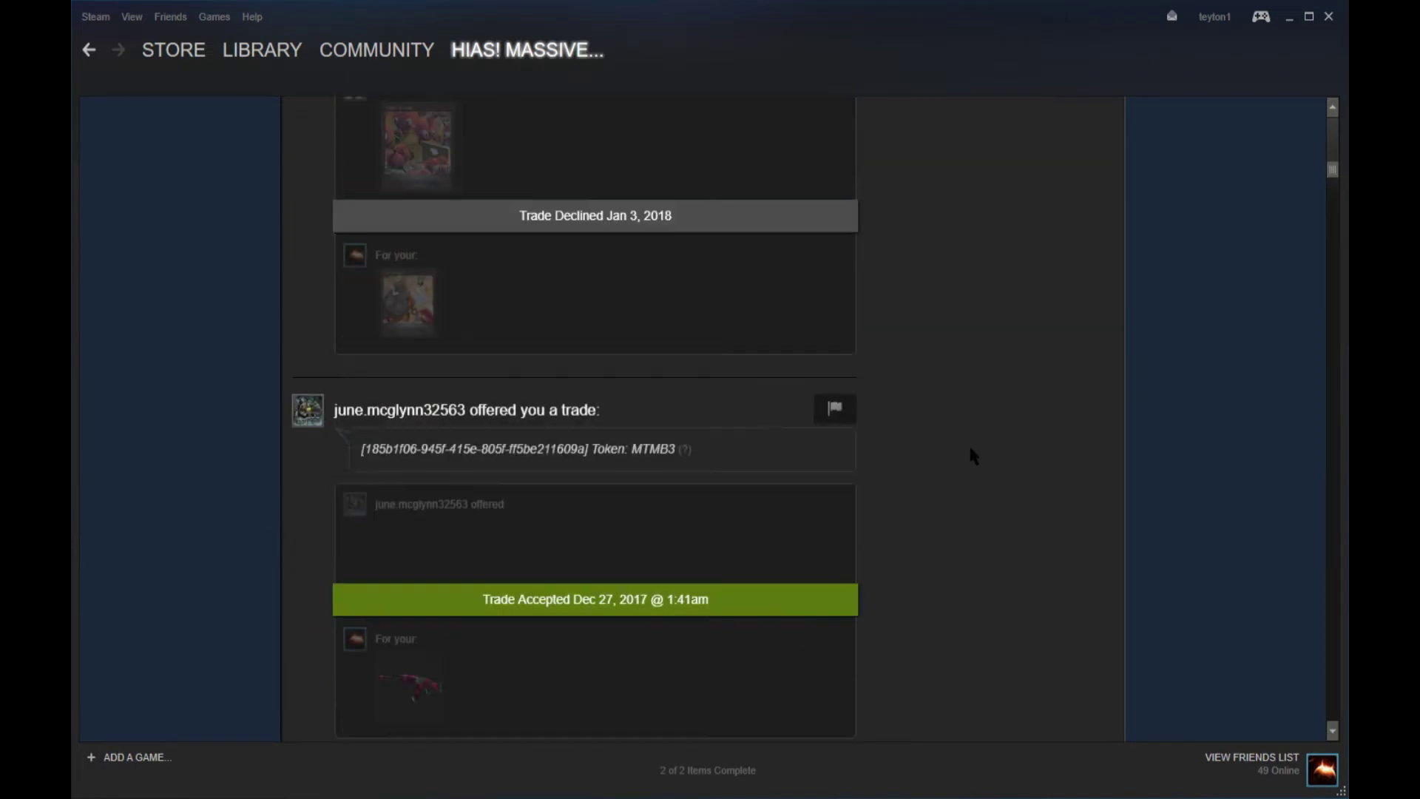
scroll(780, 507, "down", 1)
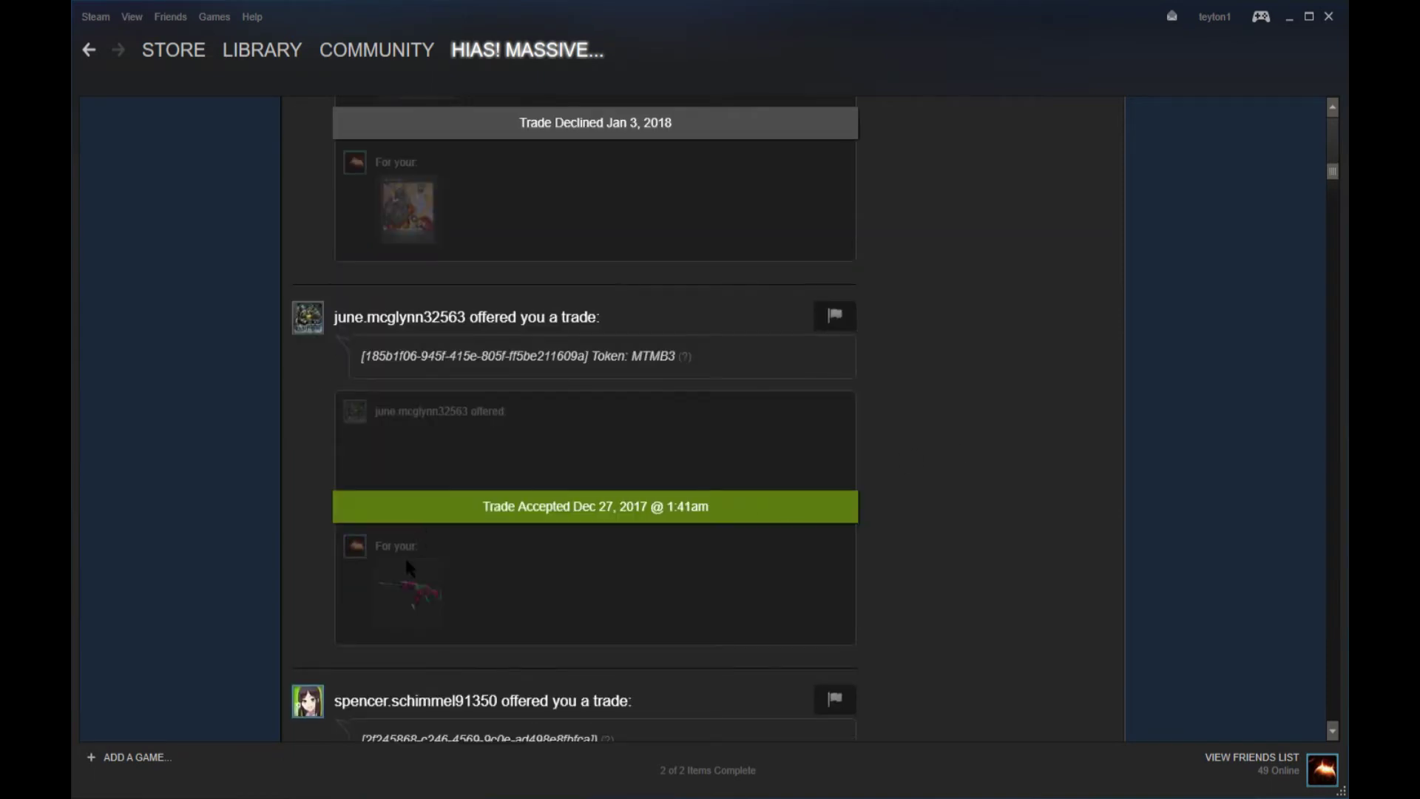
scroll(204, 324, "up", 2)
scroll(204, 324, "up", 2)
scroll(205, 324, "up", 2)
scroll(205, 324, "up", 1)
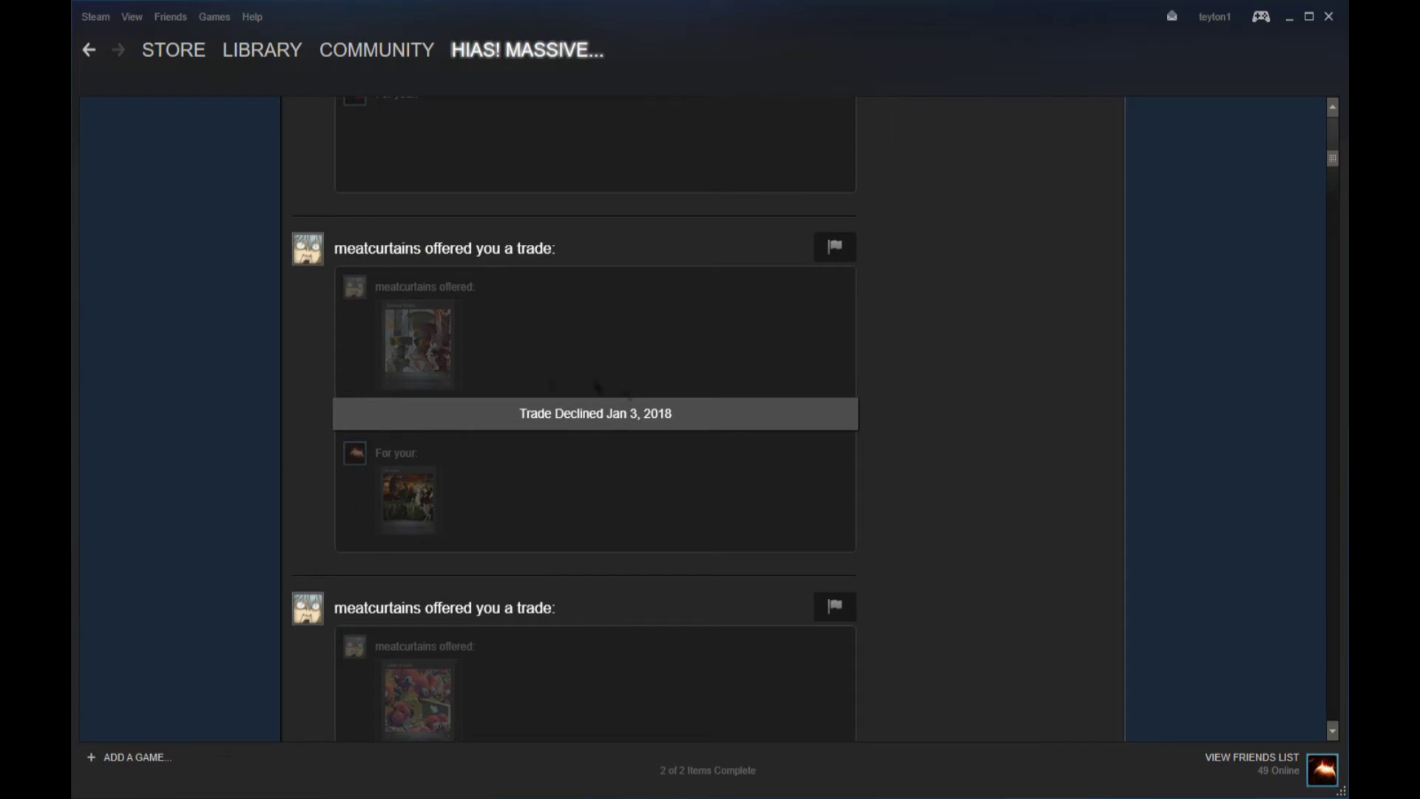
scroll(990, 420, "up", 1)
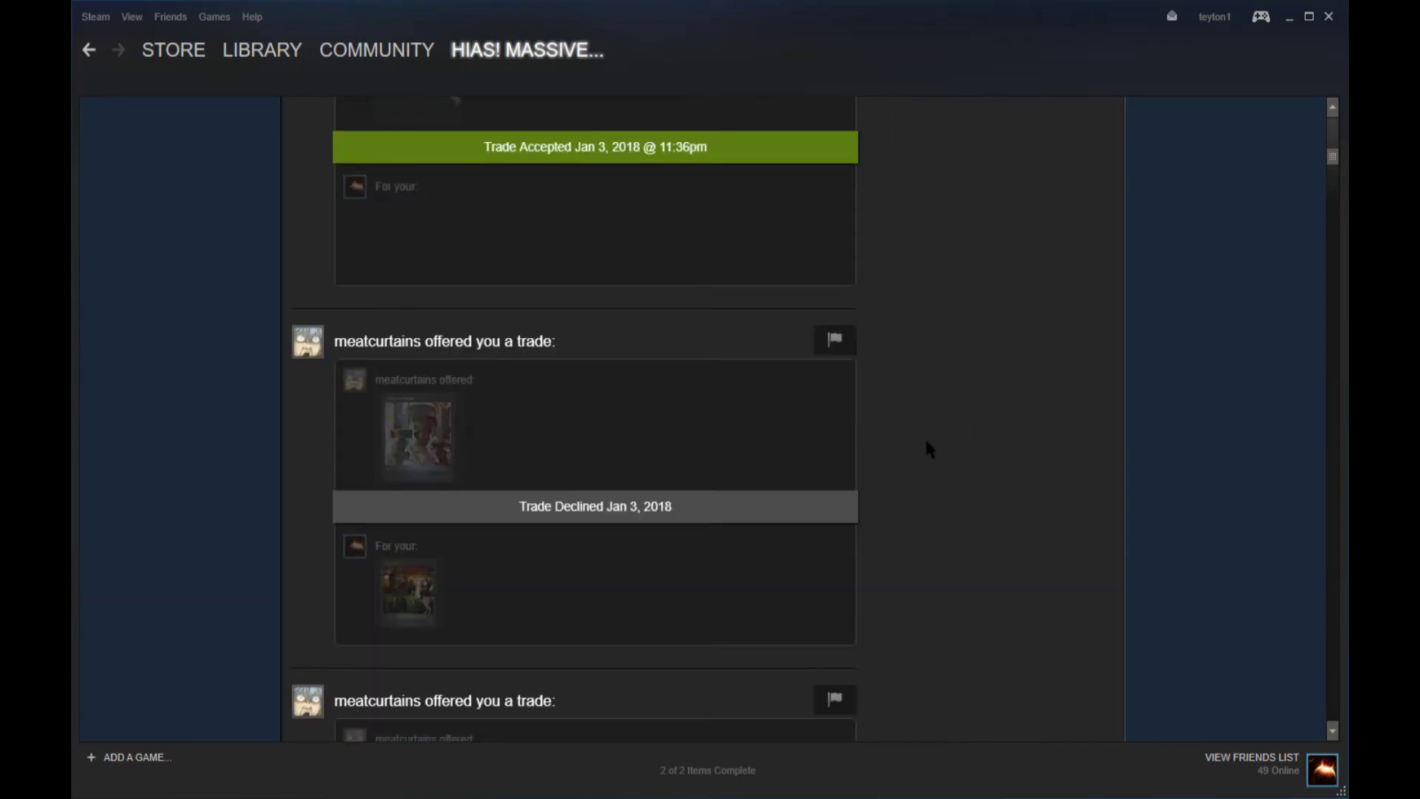
scroll(927, 441, "up", 1)
scroll(921, 443, "up", 1)
scroll(922, 443, "up", 2)
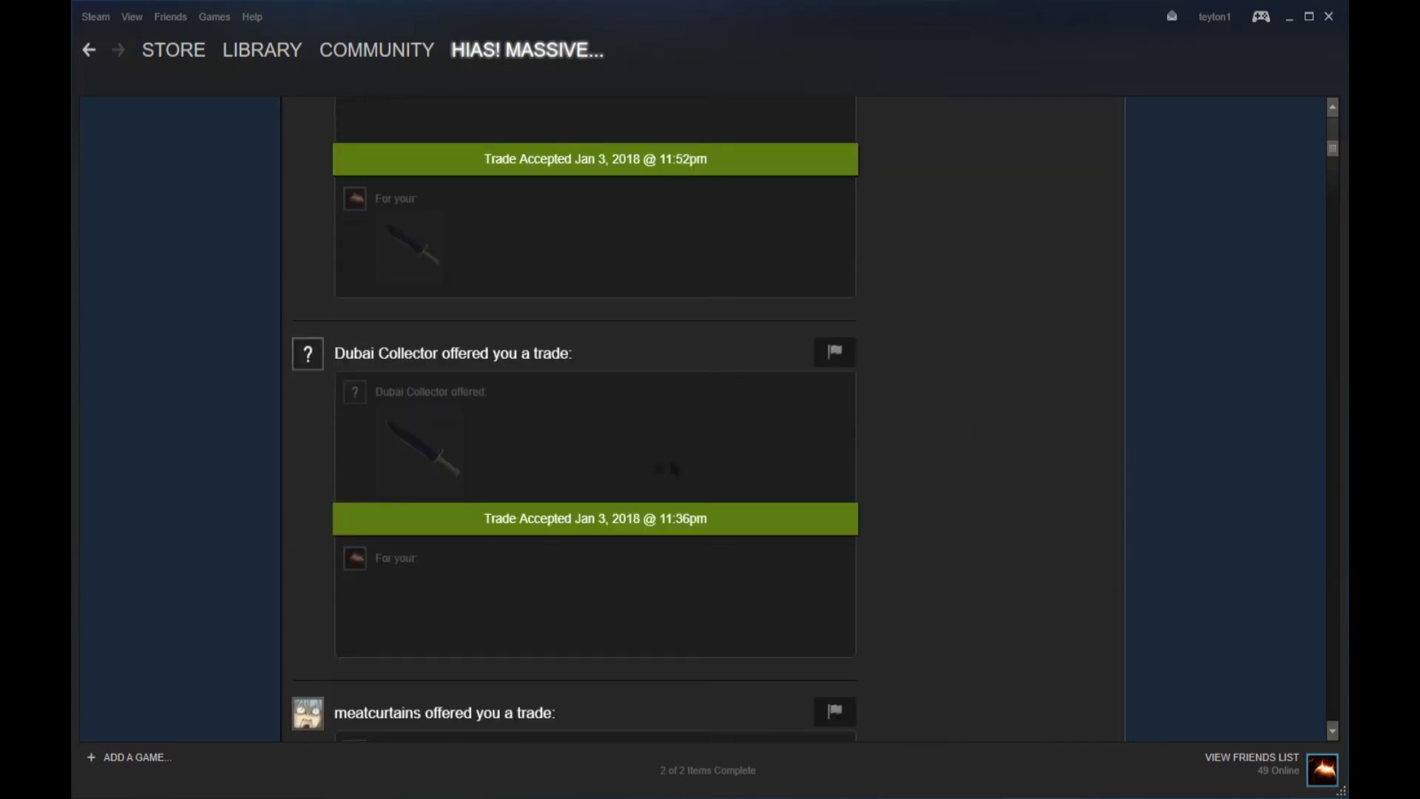
scroll(365, 479, "down", 4)
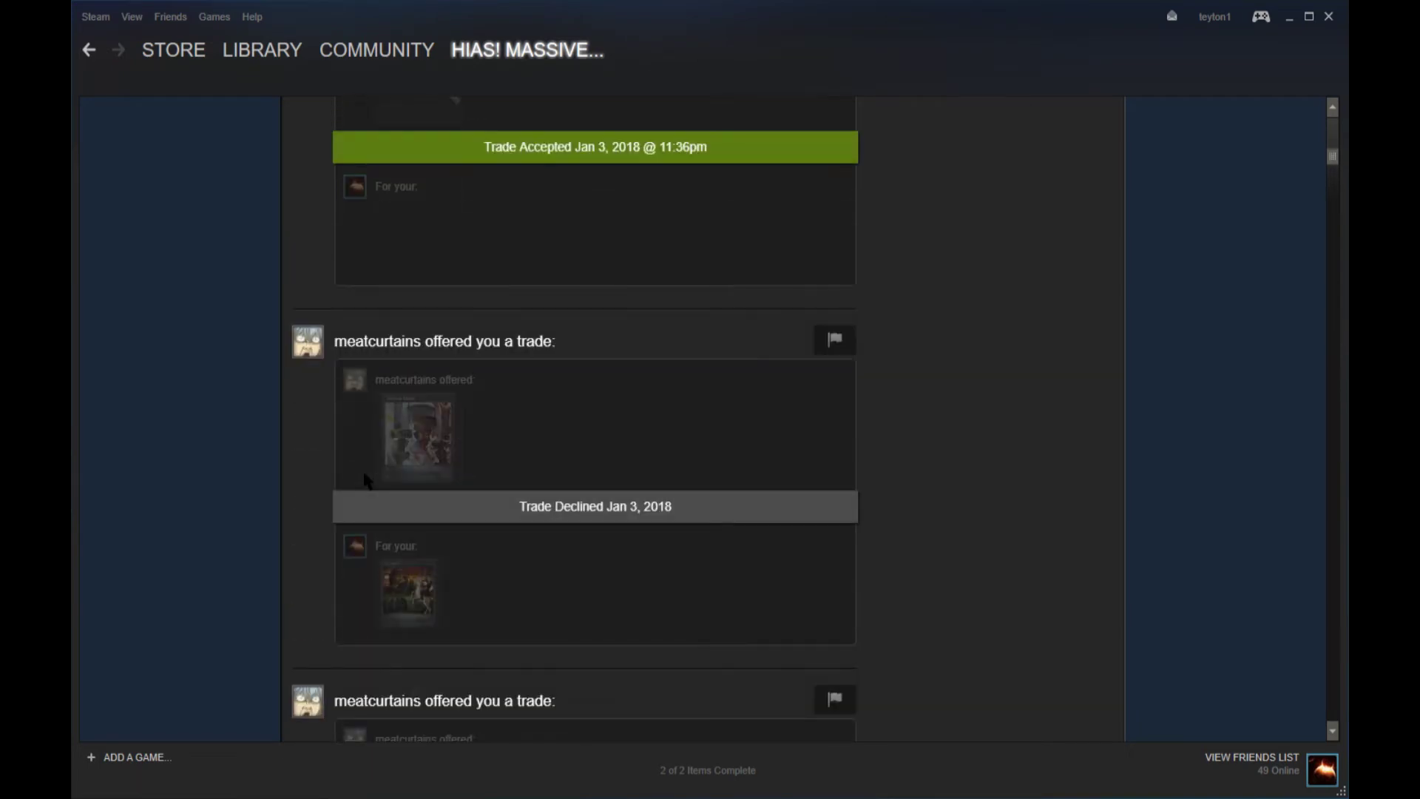
scroll(365, 480, "up", 2)
scroll(362, 468, "up", 1)
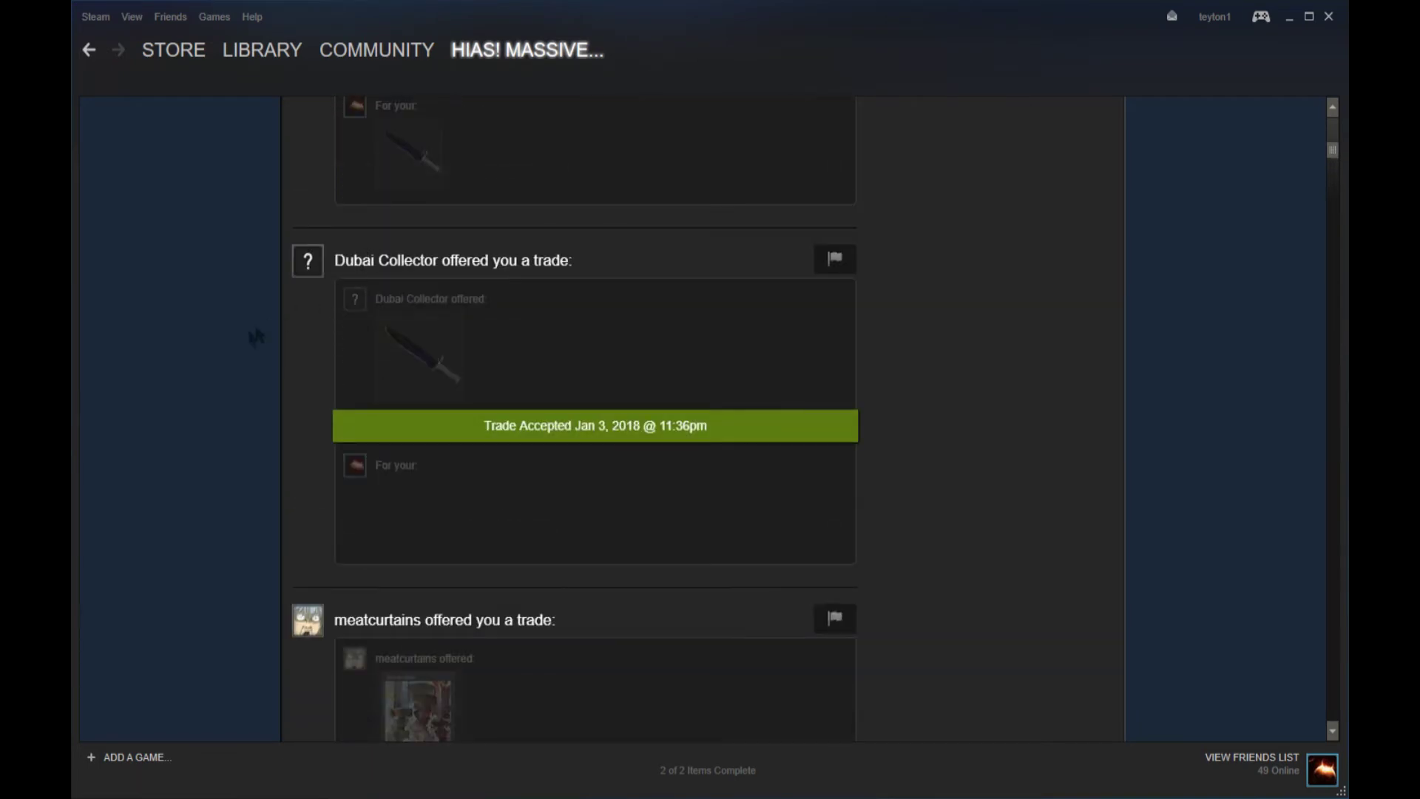